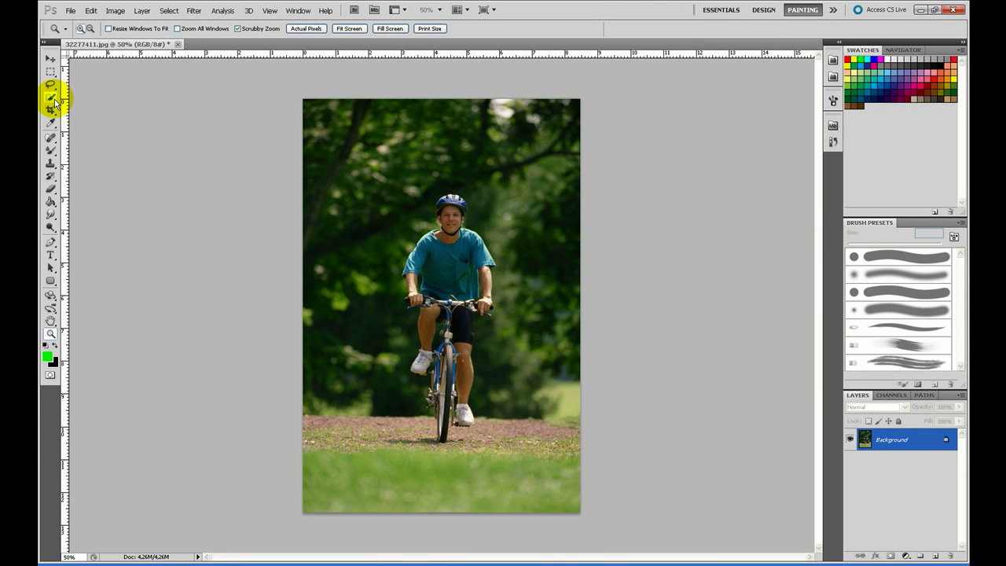
Select the cyclist and bicycle with the Quick Selection tool, painting from the head down to both shoes
drag(51, 98, 78, 97)
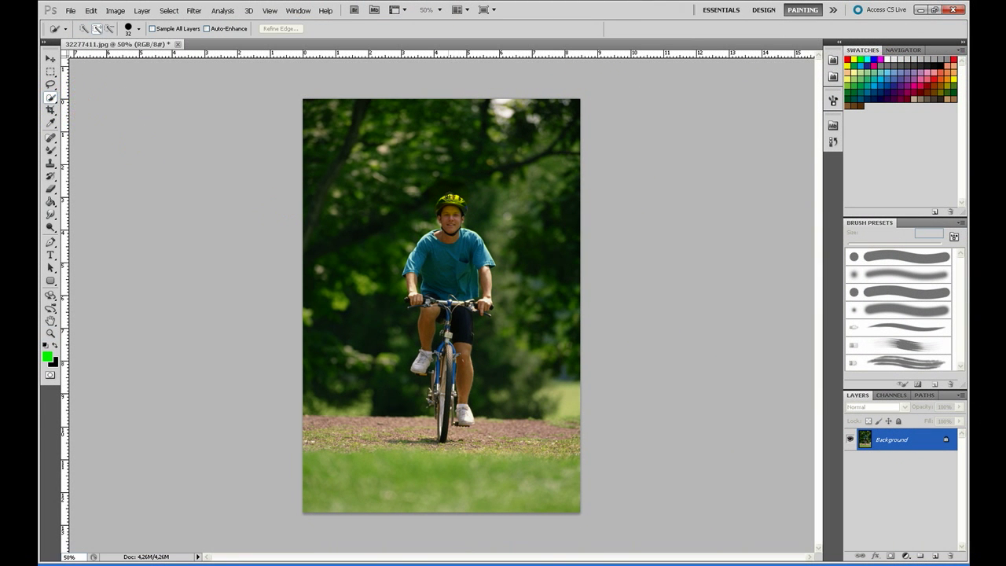
mouse_move(450, 253)
mouse_down()
mouse_move(415, 289)
mouse_move(422, 362)
mouse_up()
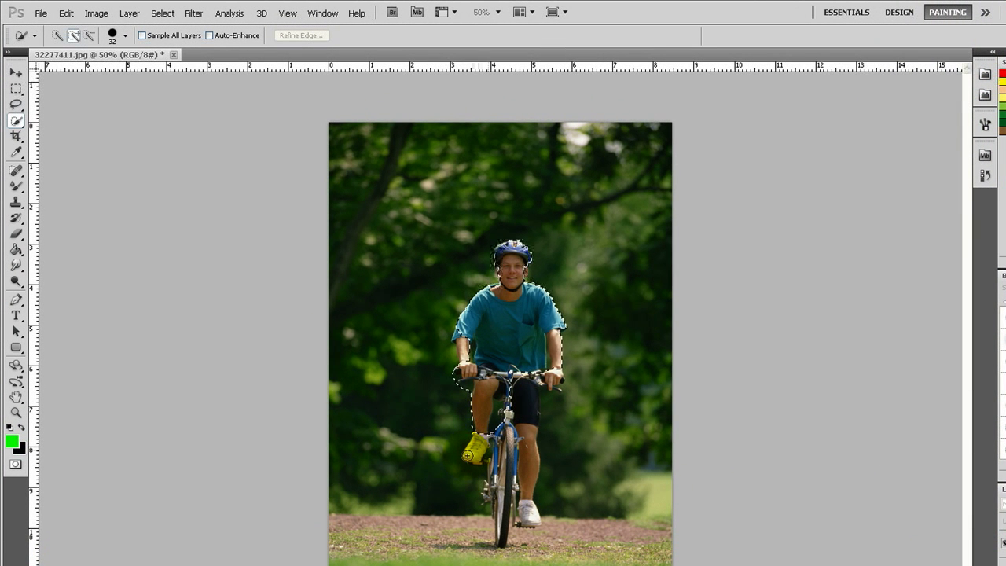
mouse_move(468, 454)
mouse_down()
mouse_move(496, 510)
mouse_move(523, 488)
mouse_move(532, 523)
mouse_up()
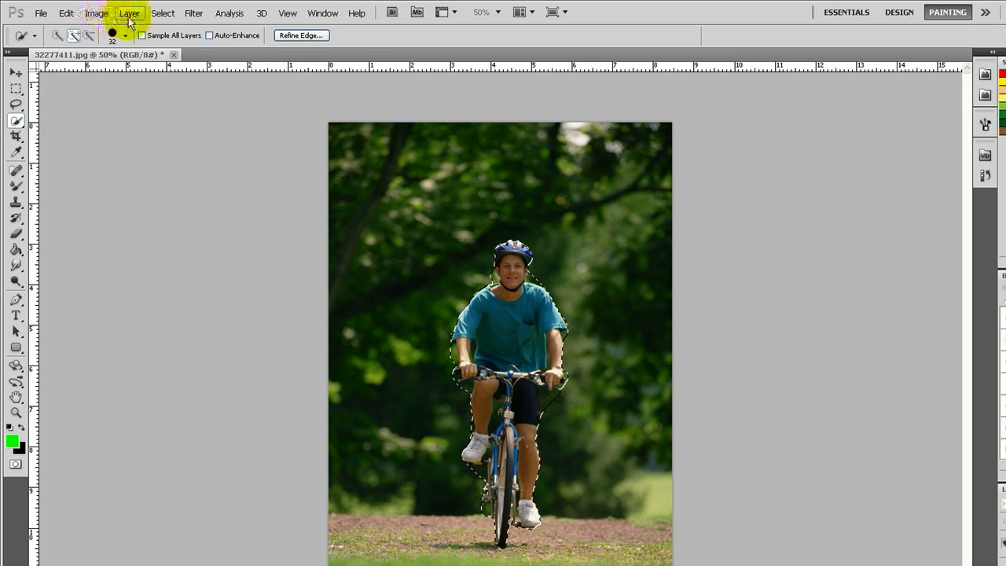
Start Refine Edge on the cyclist selection and set the edge detection radius to 1.9 px
click(163, 13)
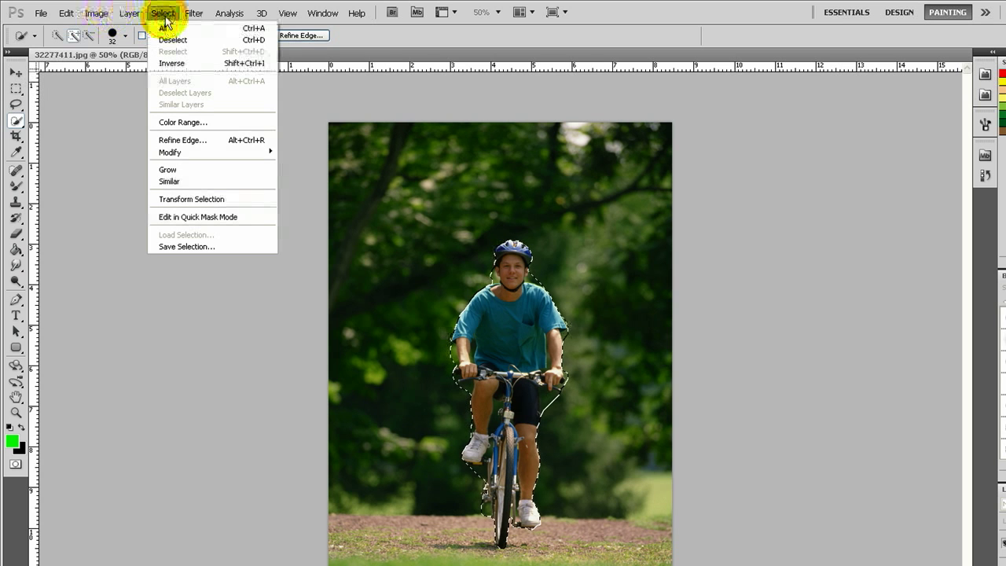
click(186, 141)
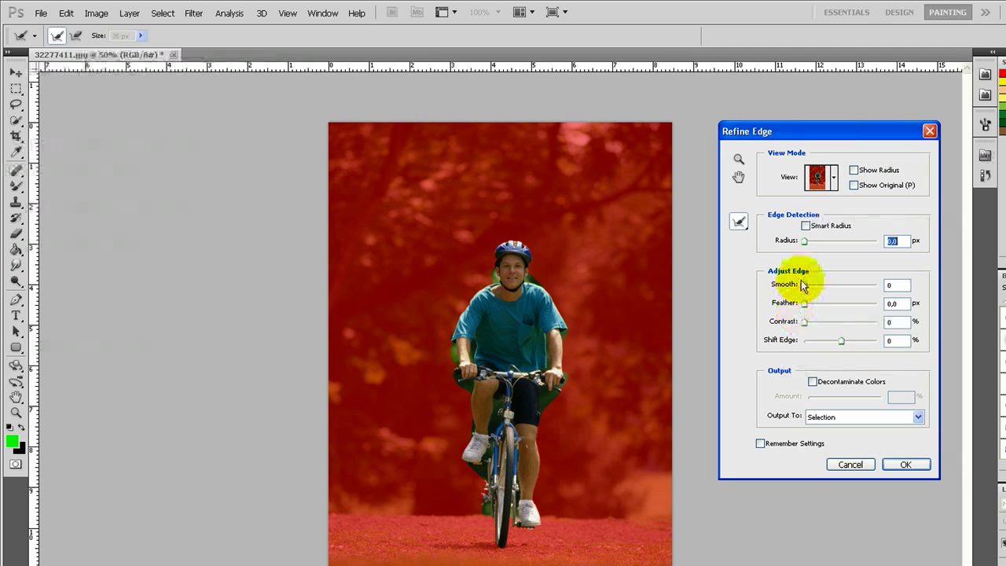
drag(805, 245, 813, 245)
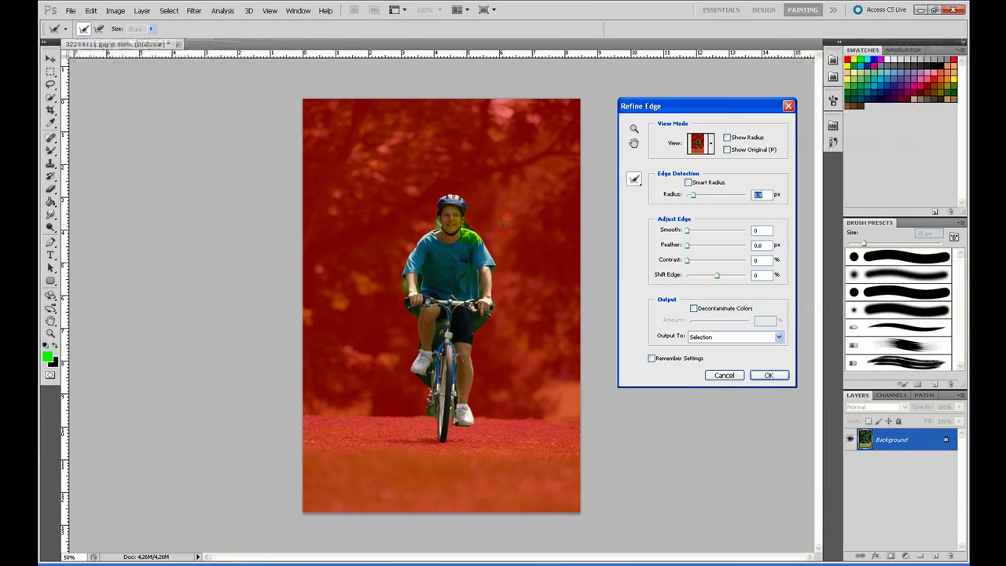
Paint with the Refine Radius tool over the leftover background around the cyclist's shoulders, arms, hands, legs and the bicycle
click(635, 179)
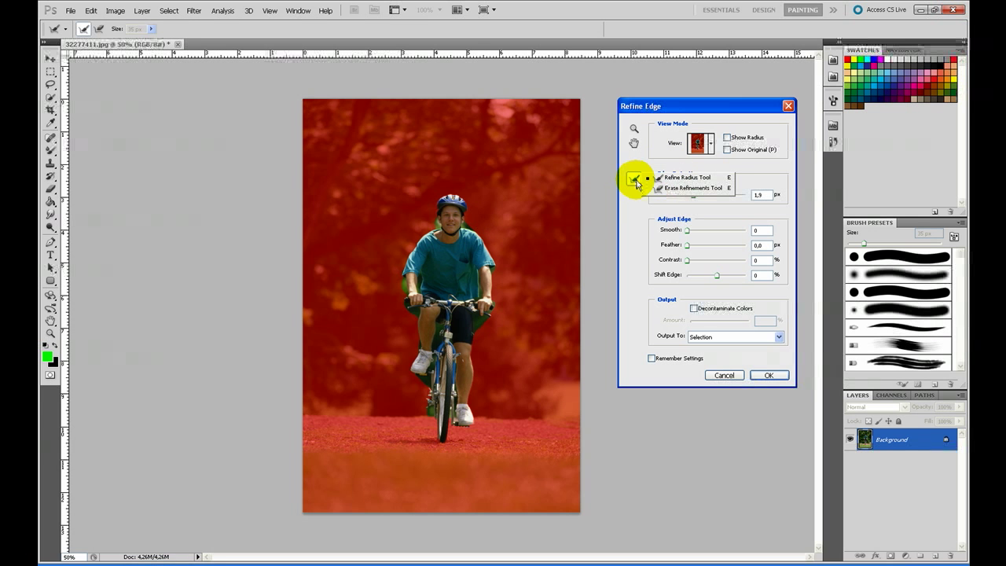
click(659, 178)
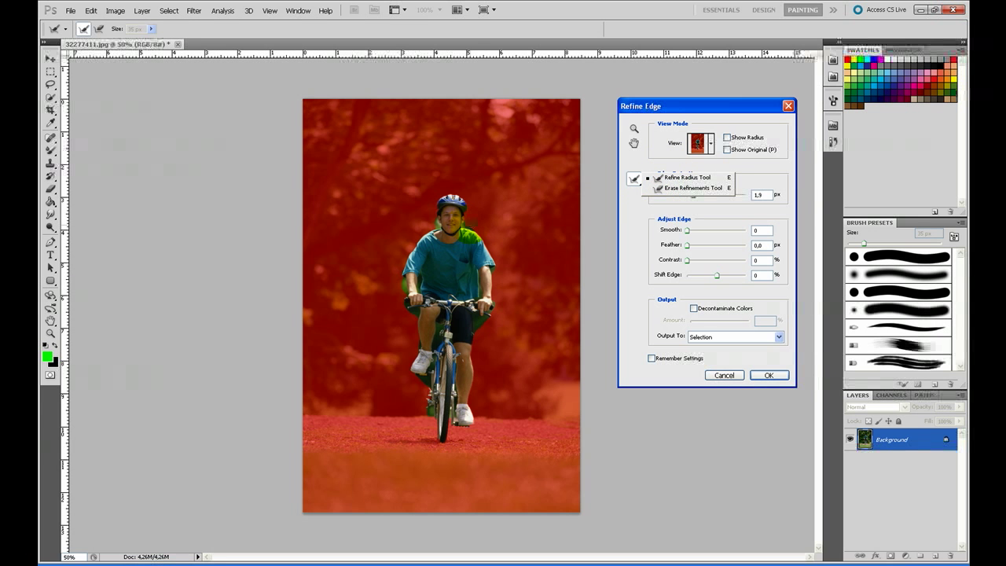
drag(469, 234, 496, 250)
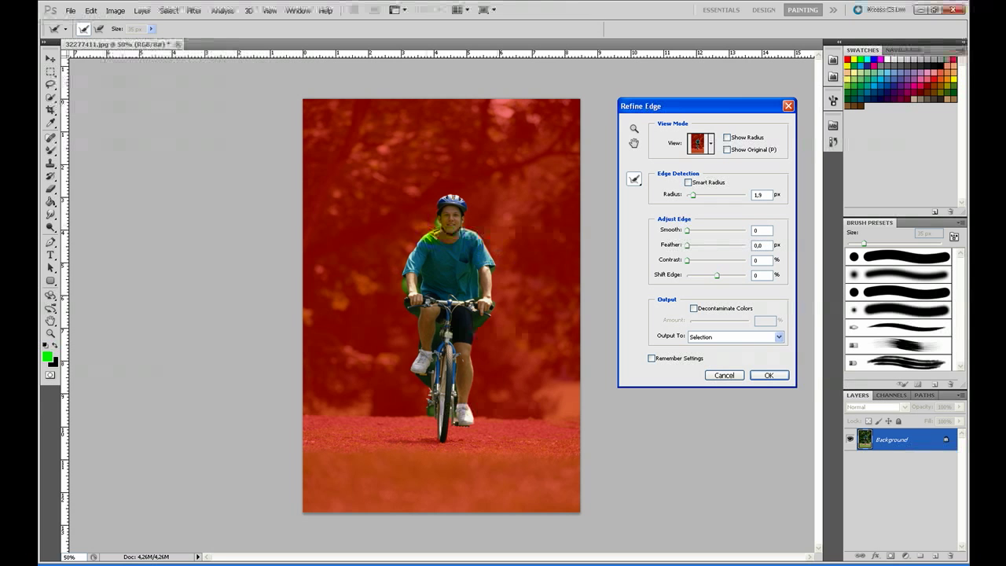
mouse_move(431, 230)
mouse_down()
mouse_move(427, 253)
mouse_move(443, 265)
mouse_move(416, 316)
mouse_up()
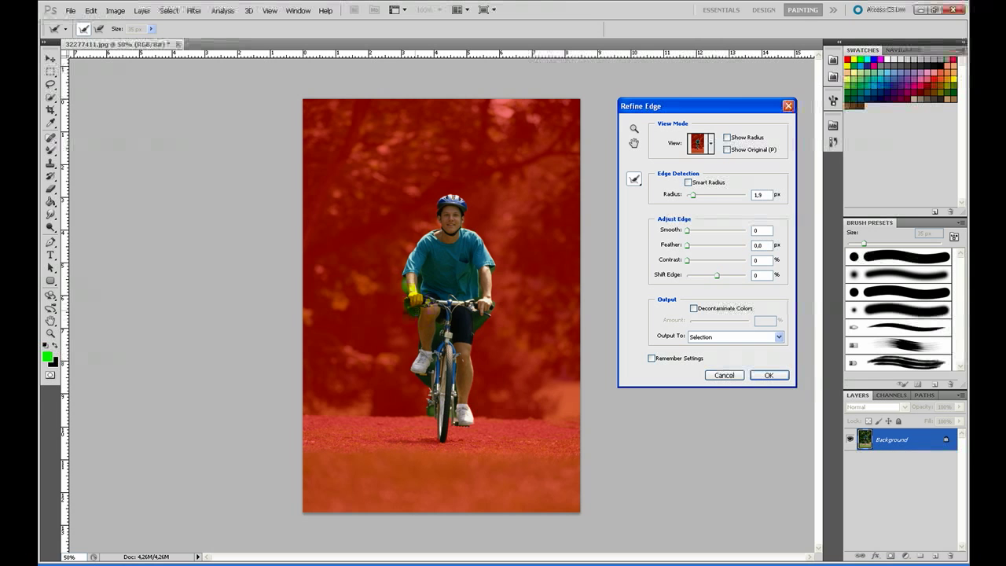
drag(403, 308, 404, 294)
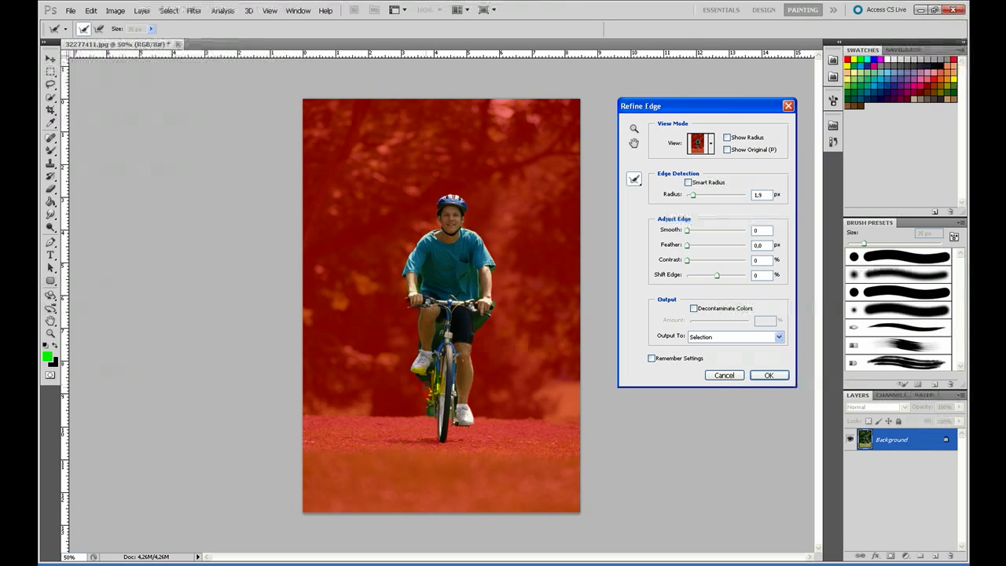
drag(422, 363, 418, 379)
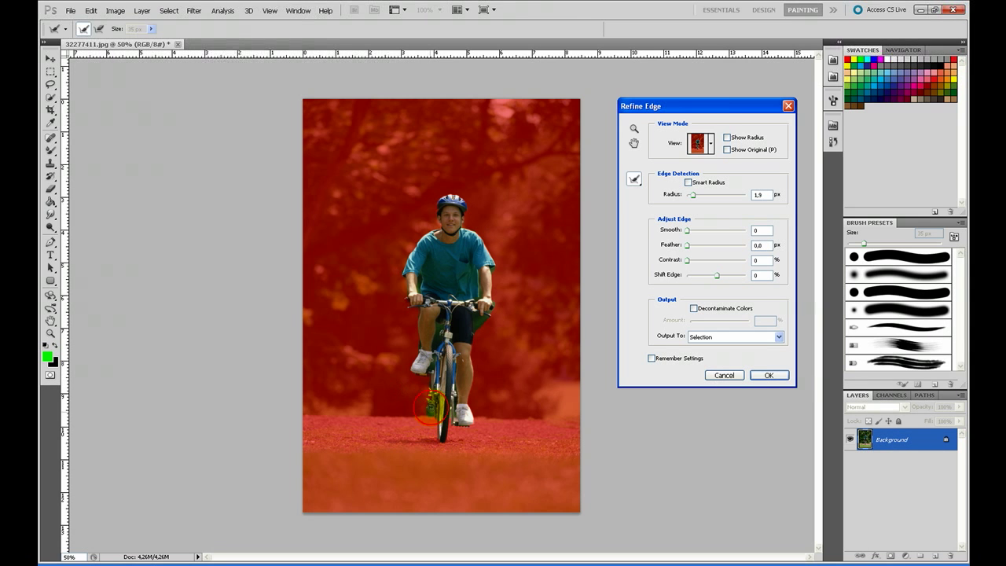
drag(486, 305, 480, 322)
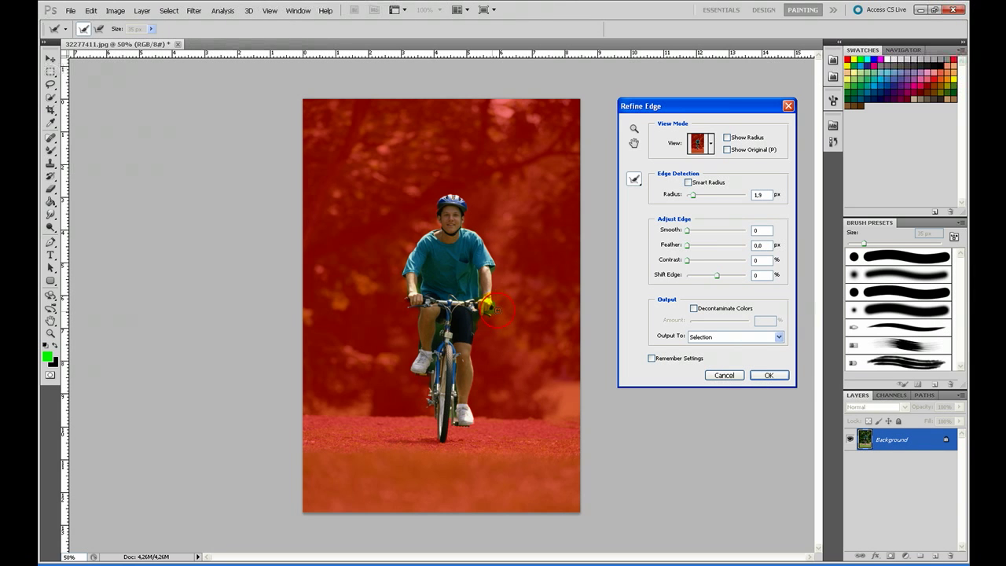
drag(461, 355, 478, 344)
mouse_move(427, 366)
mouse_down()
mouse_move(418, 346)
mouse_move(453, 332)
mouse_up()
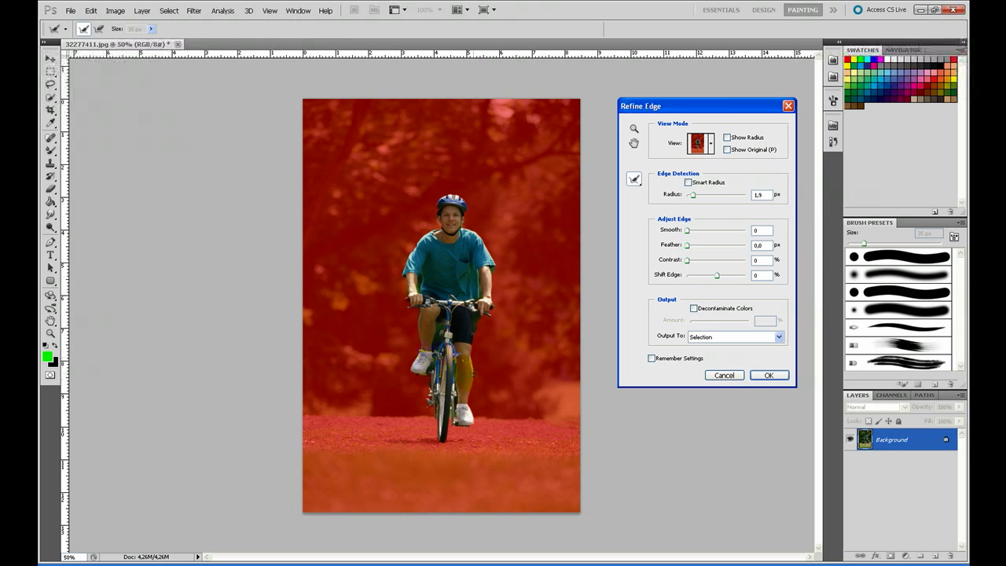
Output the refined selection to a New Layer with Layer Mask
click(716, 338)
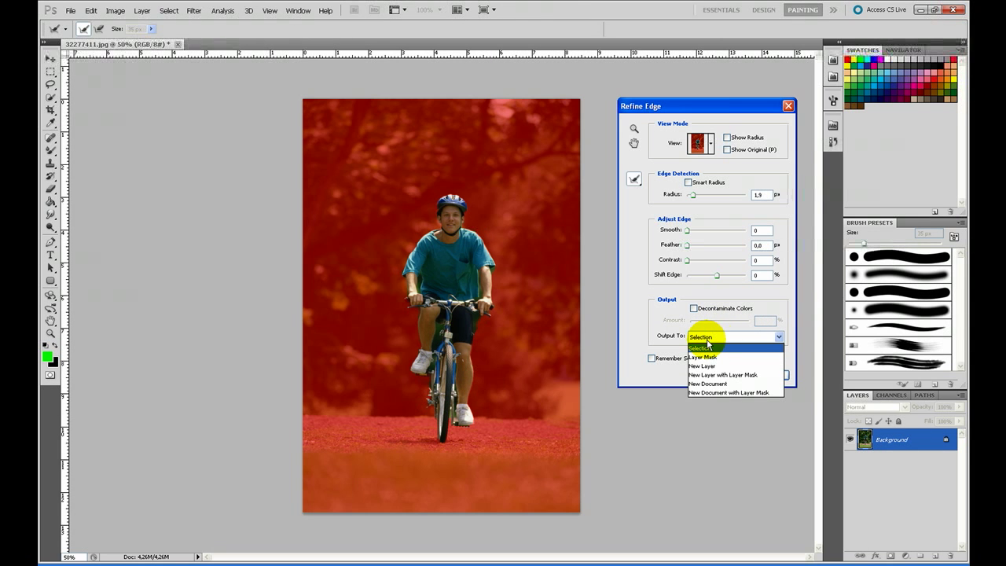
click(731, 375)
click(768, 376)
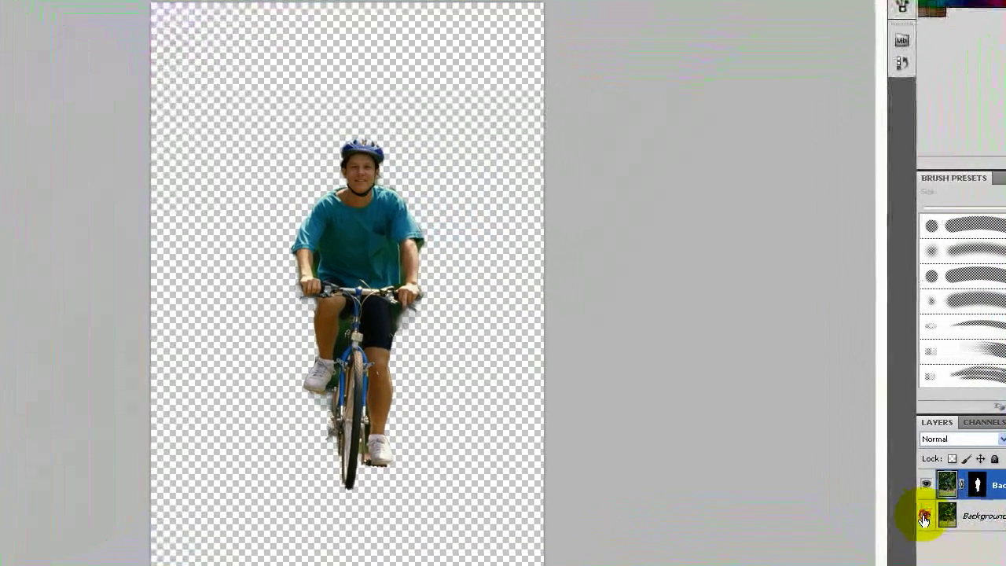
Show the Background layer, hide the masked Background copy, and make Background the active layer
click(850, 461)
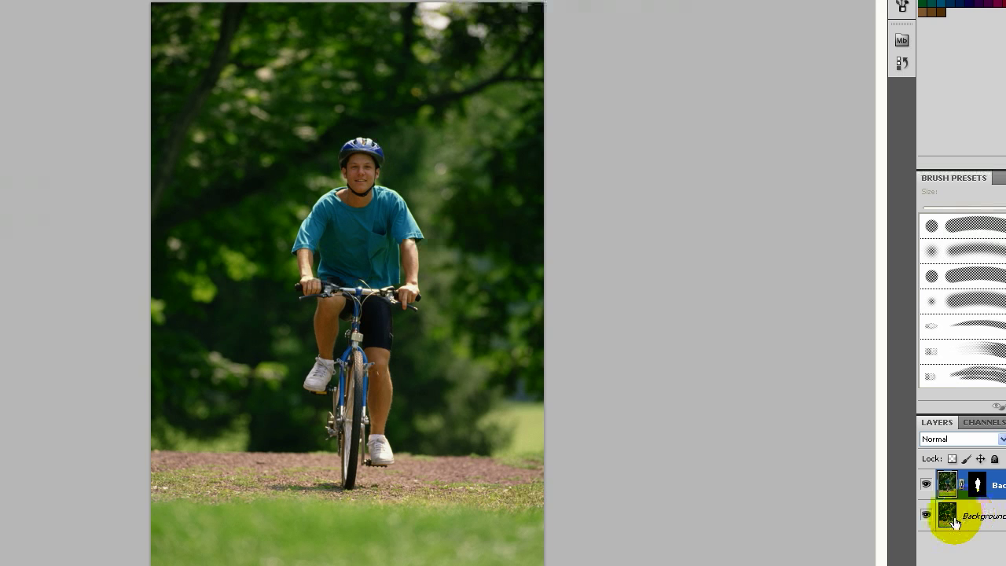
click(926, 484)
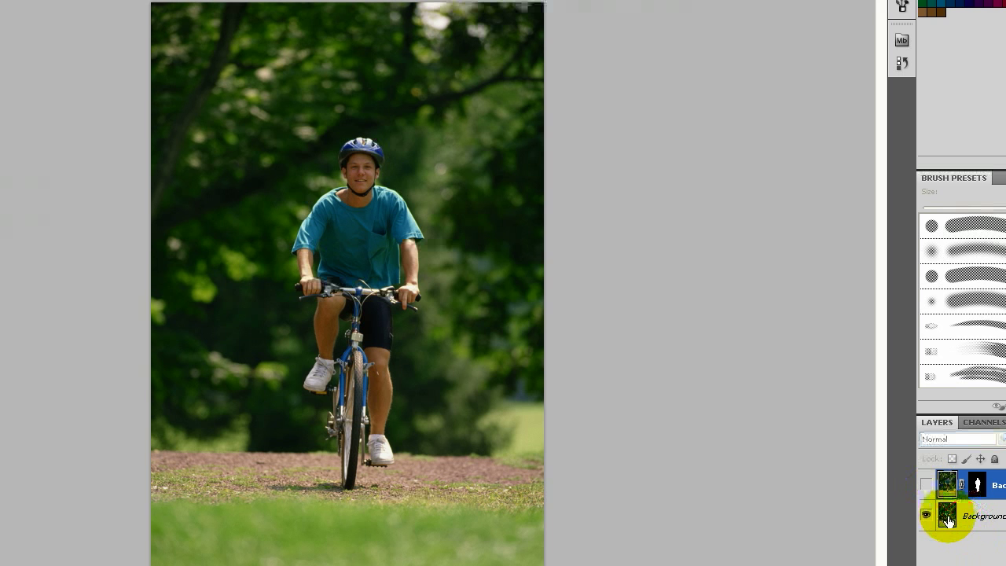
click(948, 519)
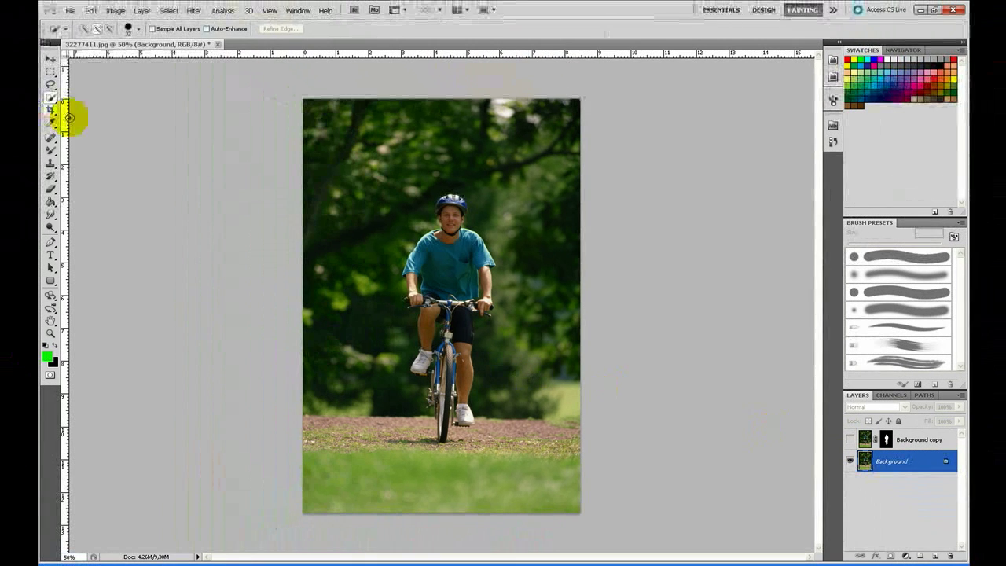
Draw a loose freehand Lasso selection all the way around the cyclist and bicycle on the Background layer
click(51, 83)
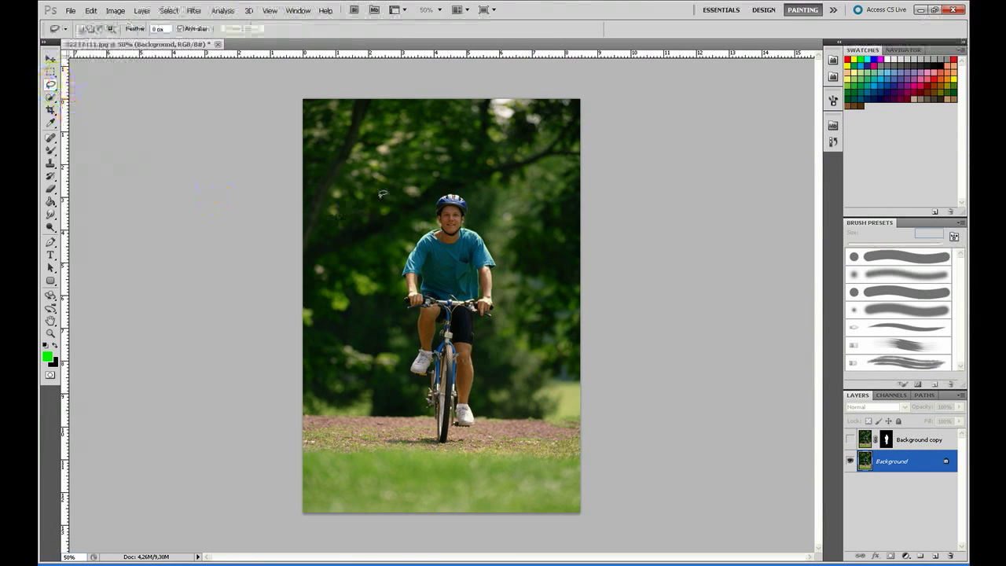
drag(435, 178, 390, 252)
drag(397, 299, 421, 398)
mouse_move(445, 450)
mouse_down()
mouse_move(461, 506)
mouse_move(500, 492)
mouse_up()
drag(519, 529, 554, 477)
drag(550, 422, 565, 383)
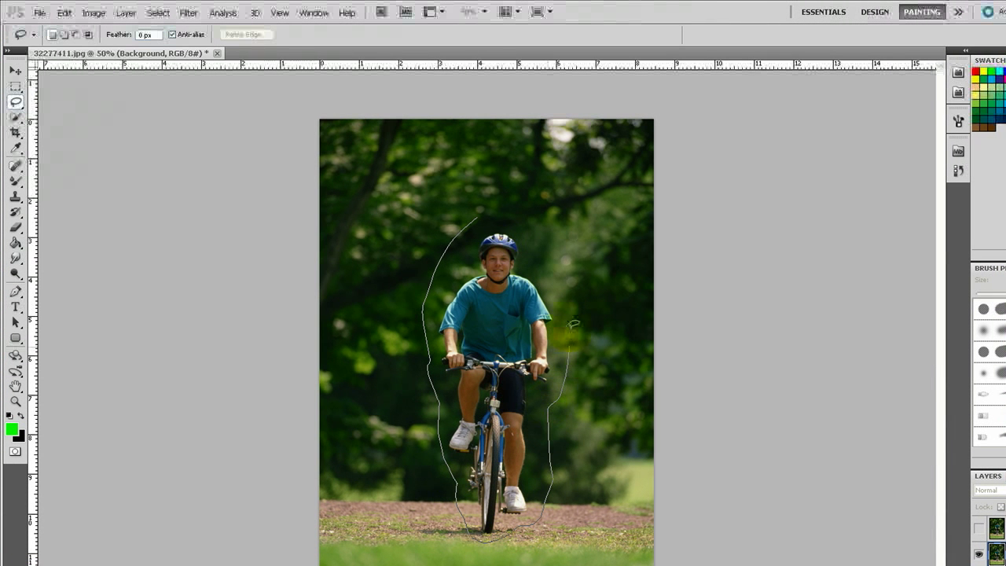
mouse_move(564, 275)
mouse_down()
mouse_move(534, 236)
mouse_move(484, 209)
mouse_move(479, 217)
mouse_up()
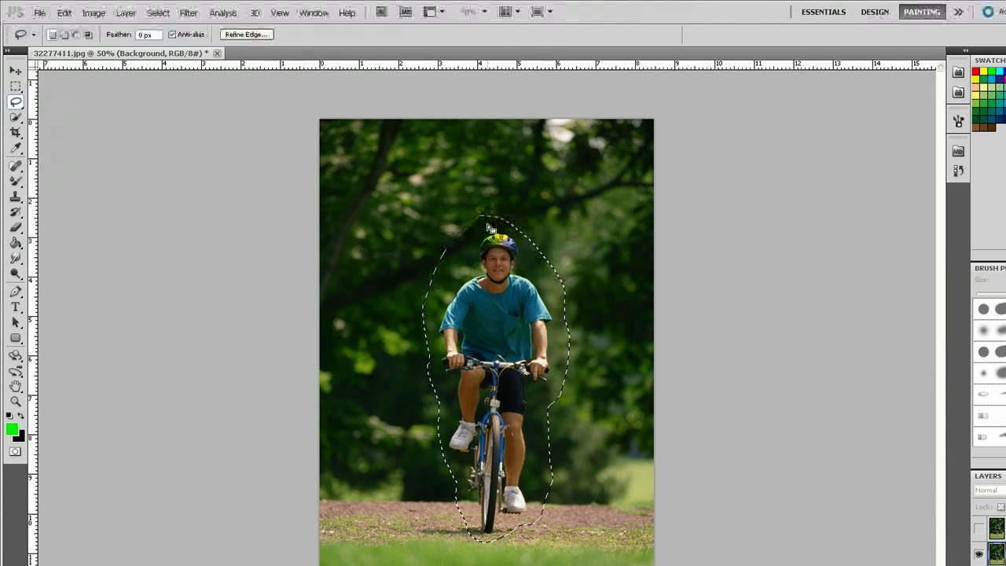
Fill the lassoed area using Content-Aware at Normal mode and 100% opacity, and deselect it
click(64, 11)
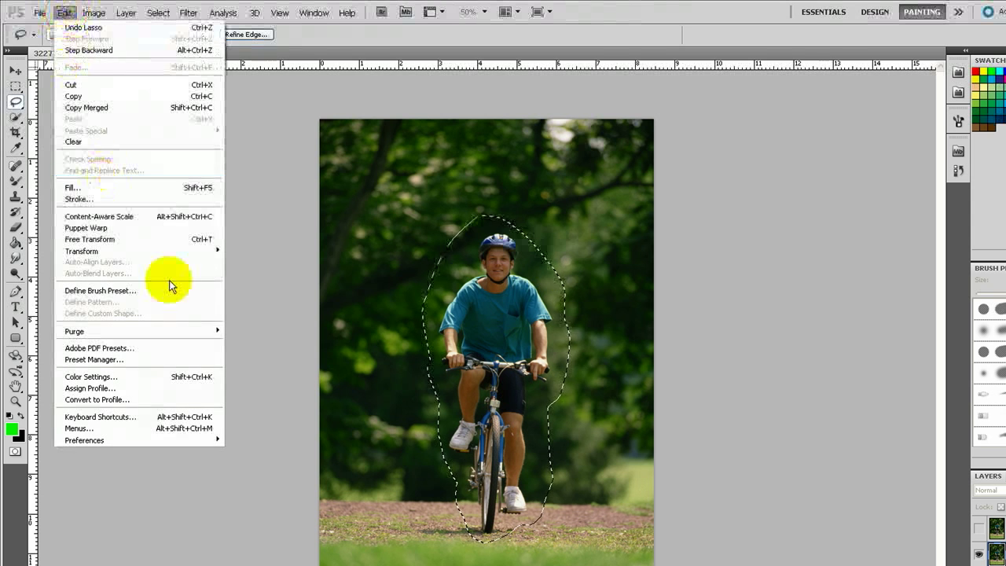
click(84, 188)
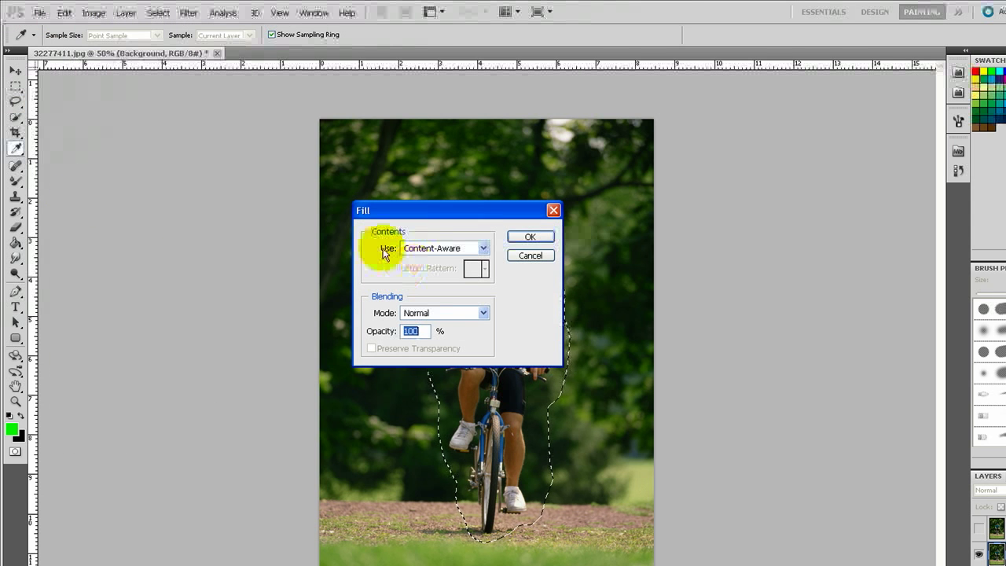
click(530, 237)
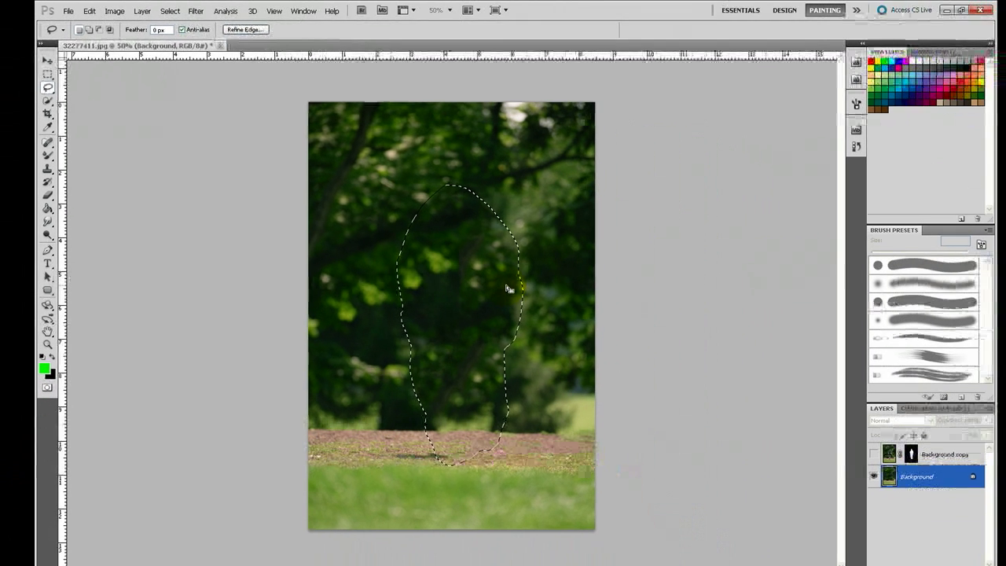
key(ctrl+d)
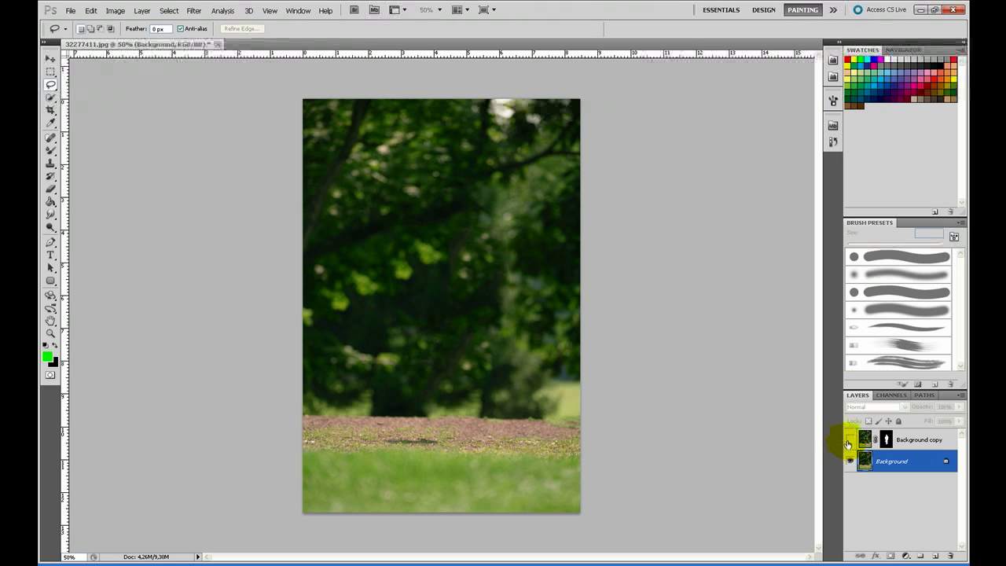
Show the Background copy layer, make it active, and move the cut-out cyclist to the left over the filled background
click(850, 441)
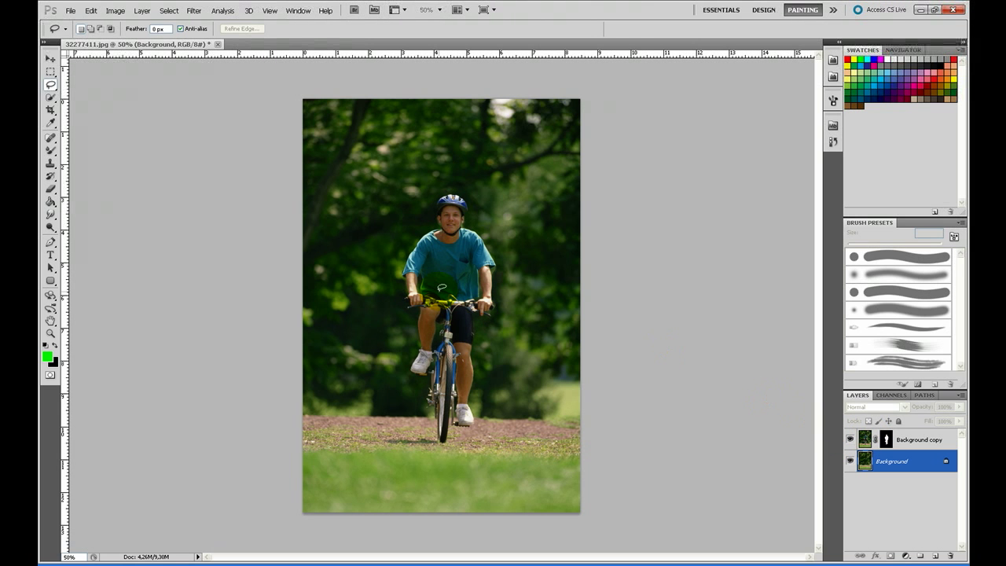
click(52, 60)
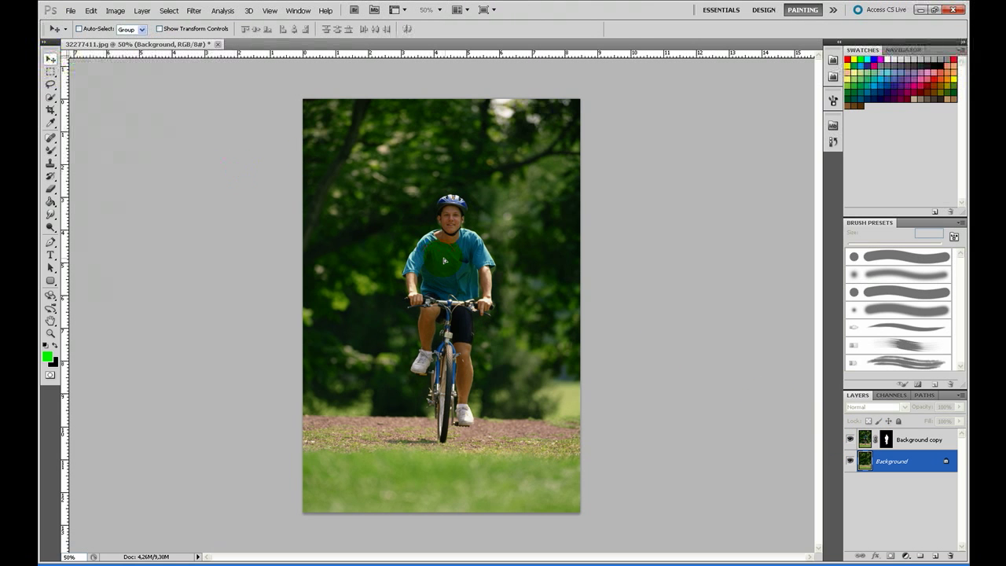
drag(444, 260, 479, 256)
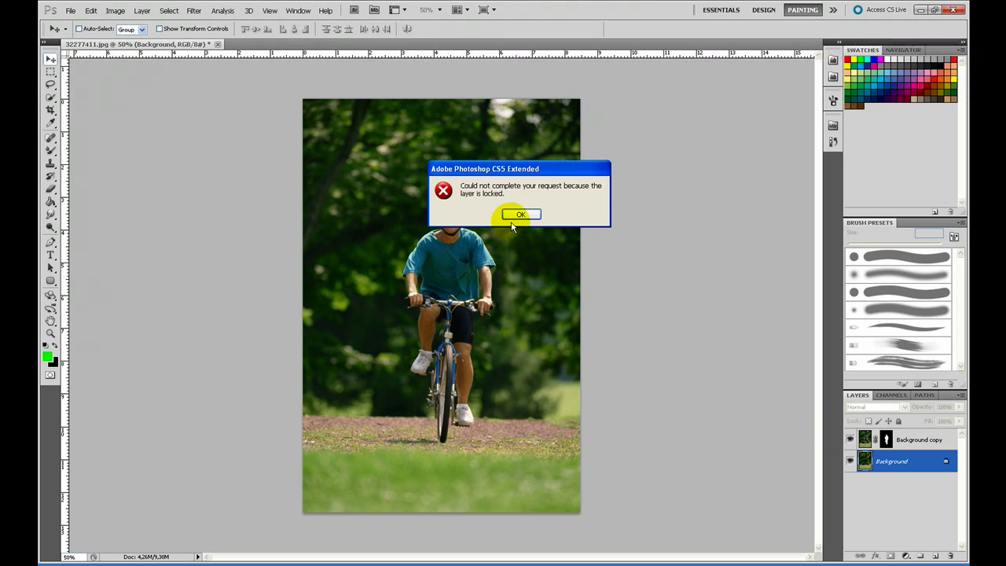
click(511, 219)
click(891, 437)
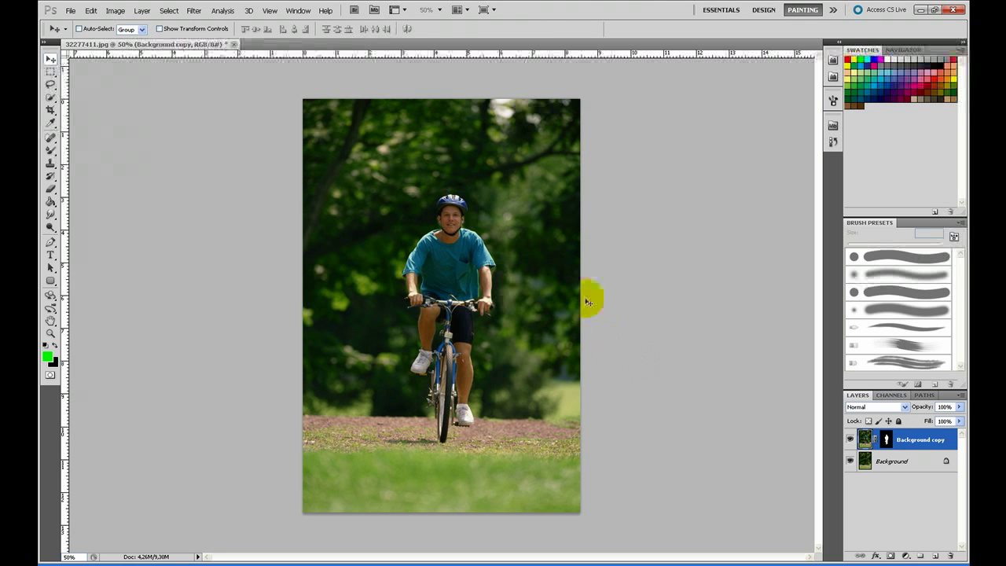
drag(465, 265, 398, 267)
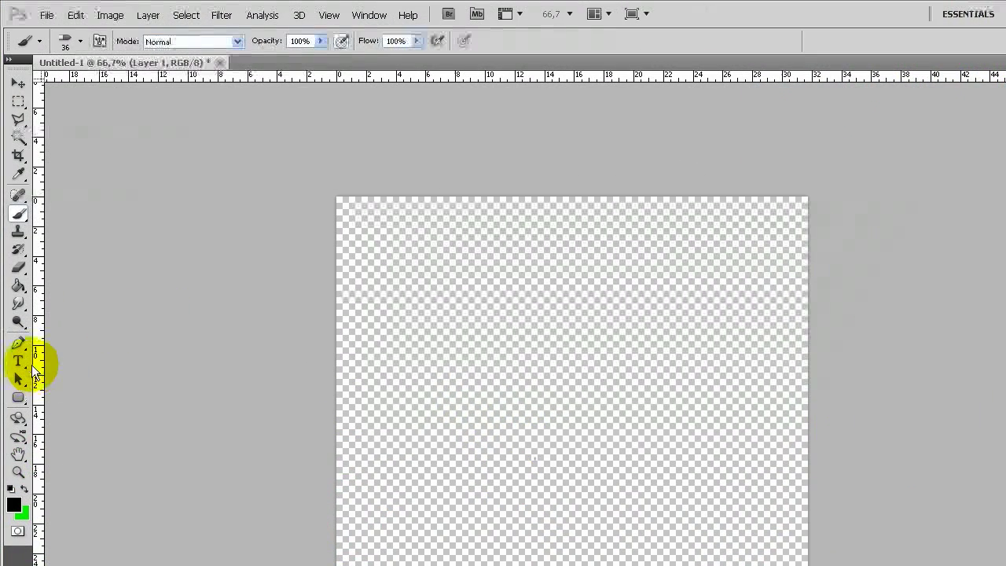
Add the letter R as a text layer on the blank Untitled-1 canvas
click(47, 264)
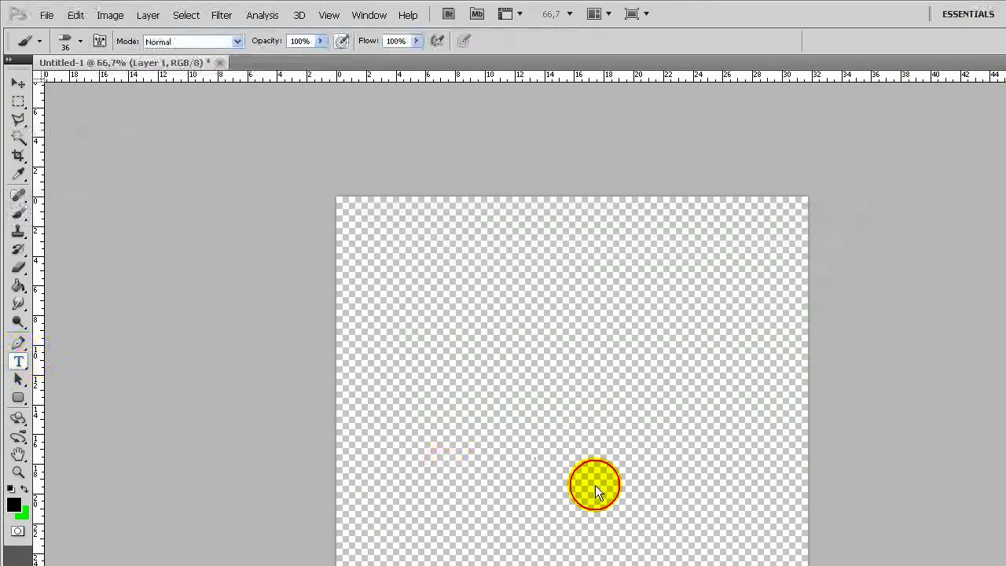
click(532, 468)
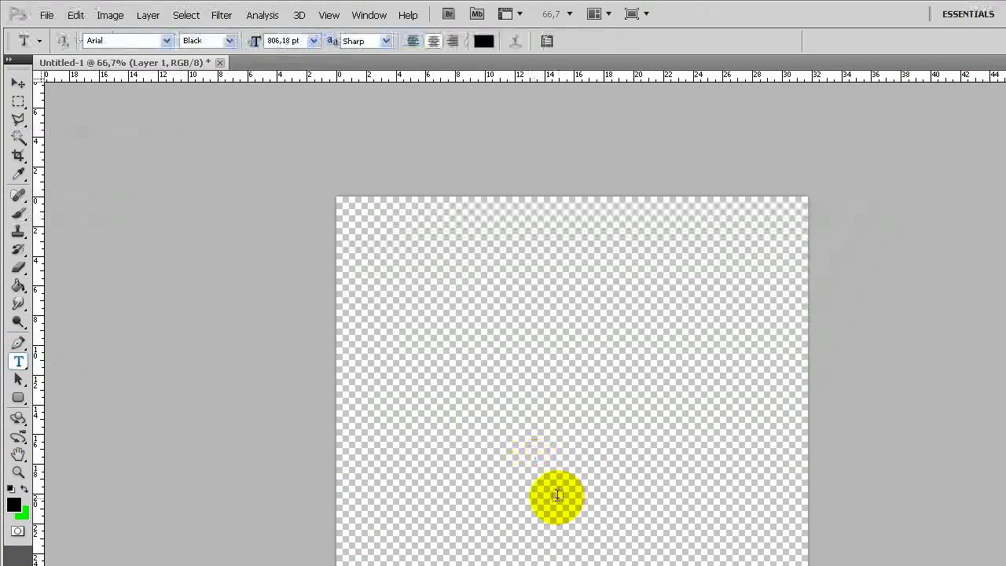
text(R)
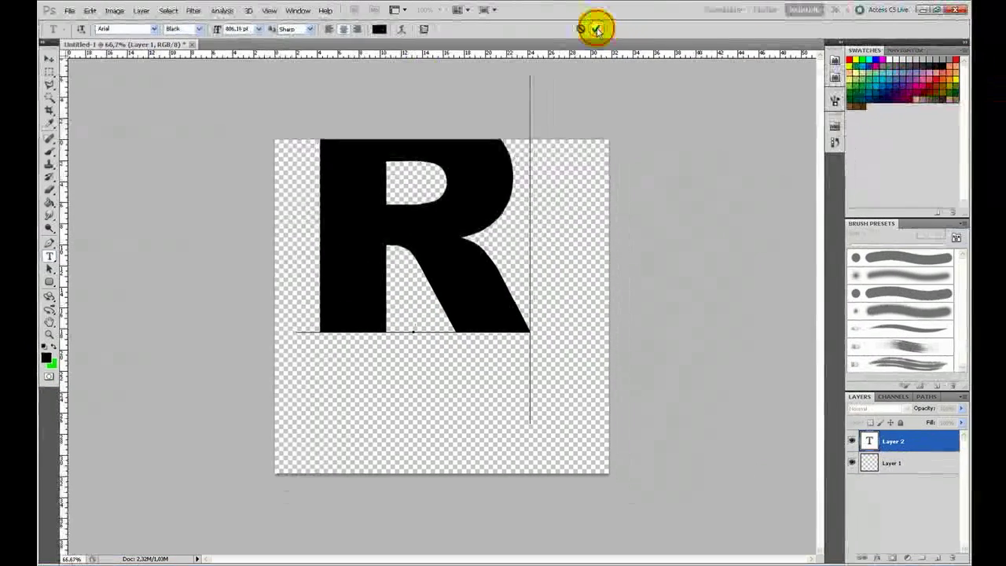
click(596, 29)
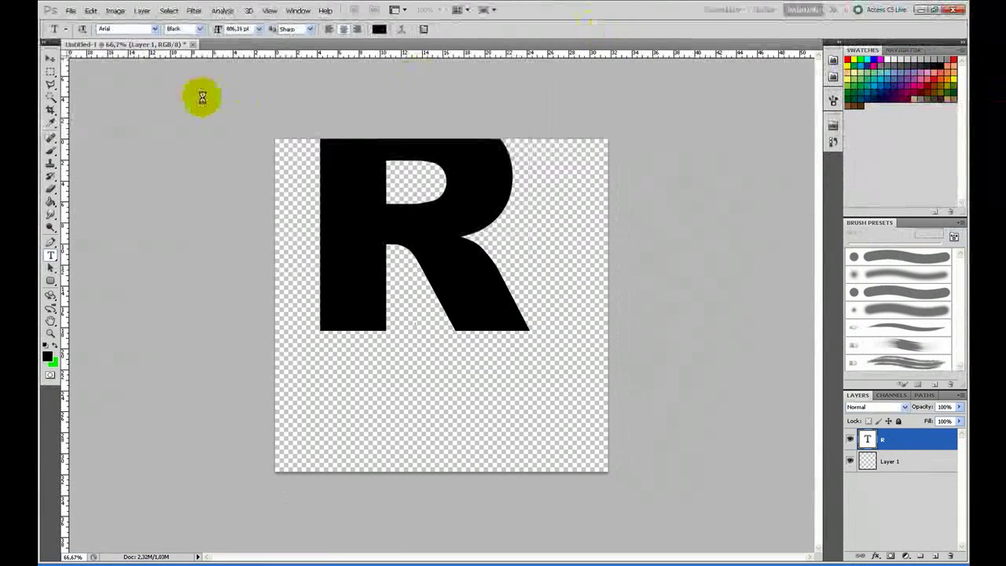
Move the letter R down and to the right so it sits near the middle of the canvas
click(50, 60)
mouse_move(452, 243)
mouse_down()
mouse_move(467, 314)
mouse_move(479, 310)
mouse_up()
click(446, 260)
Start a Repoussé 3D extrusion from the R text layer, agreeing to rasterize the text
click(249, 10)
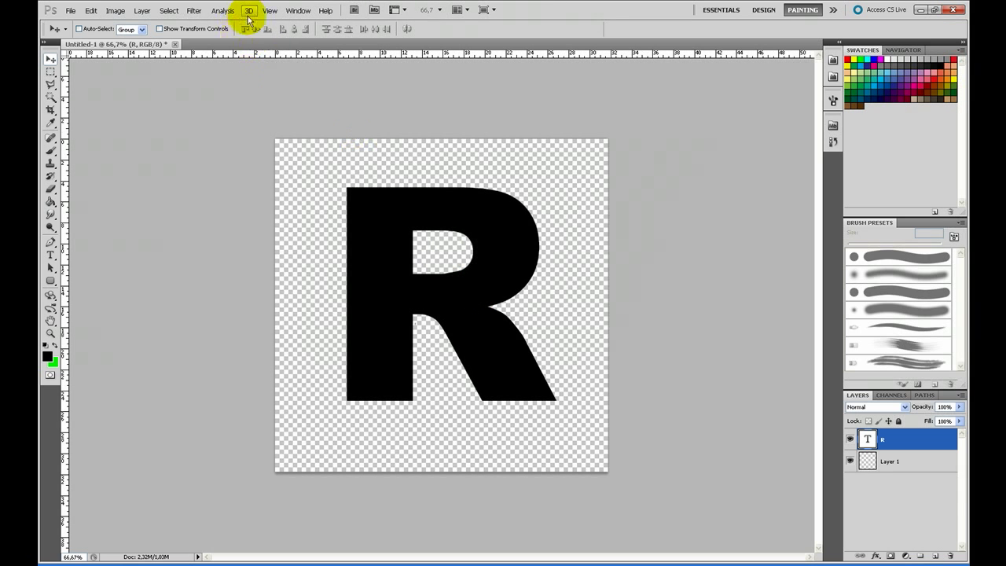
click(302, 87)
mouse_move(274, 80)
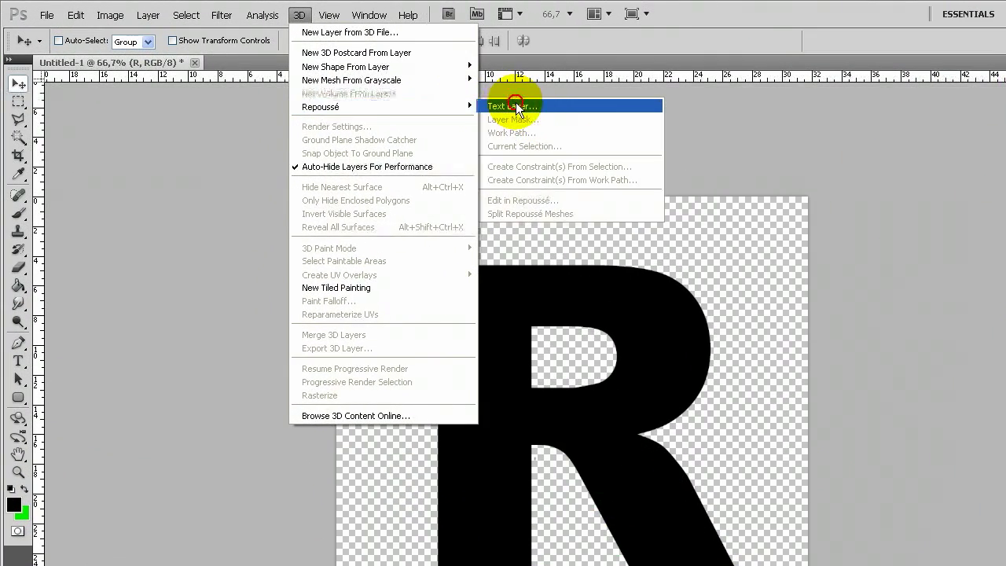
click(516, 106)
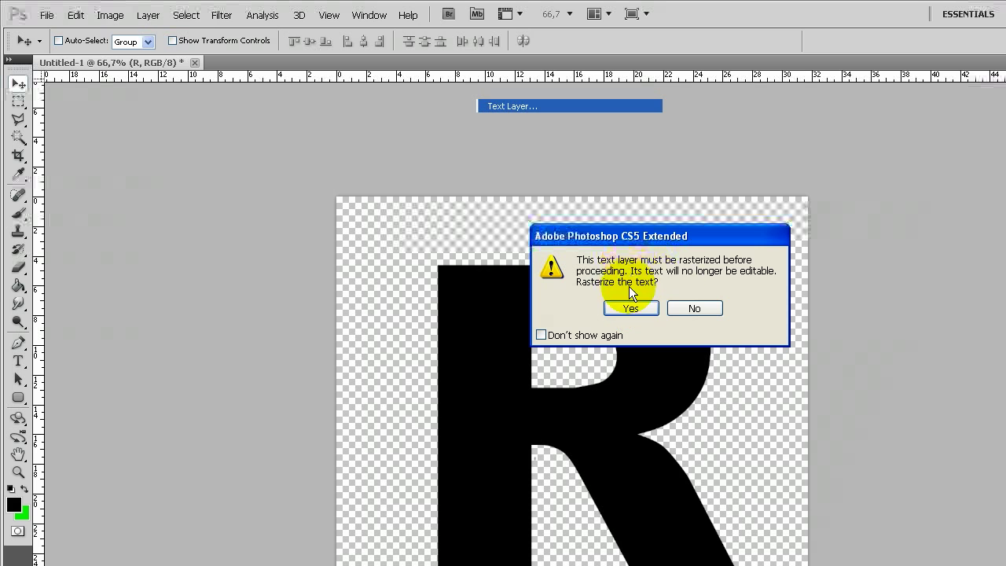
click(629, 307)
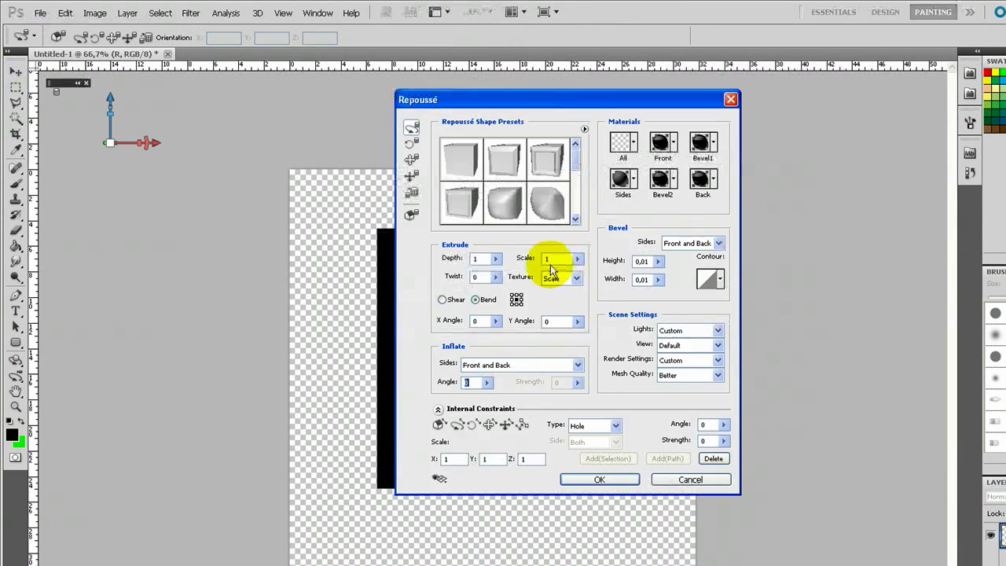
Apply the light grey material preset to all surfaces of the extruded R
mouse_move(575, 157)
mouse_down()
mouse_move(576, 216)
mouse_move(580, 158)
mouse_up()
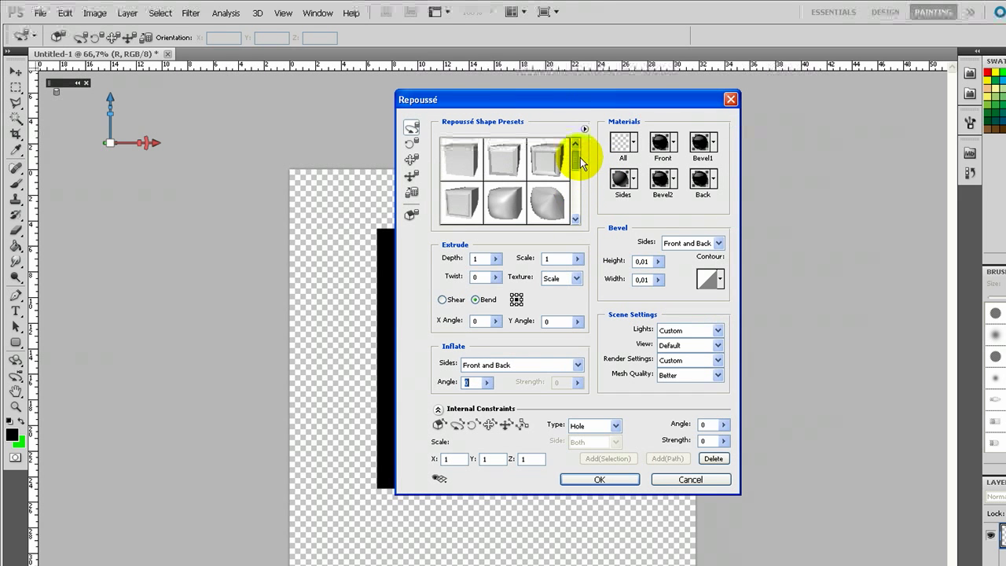
click(633, 142)
click(569, 181)
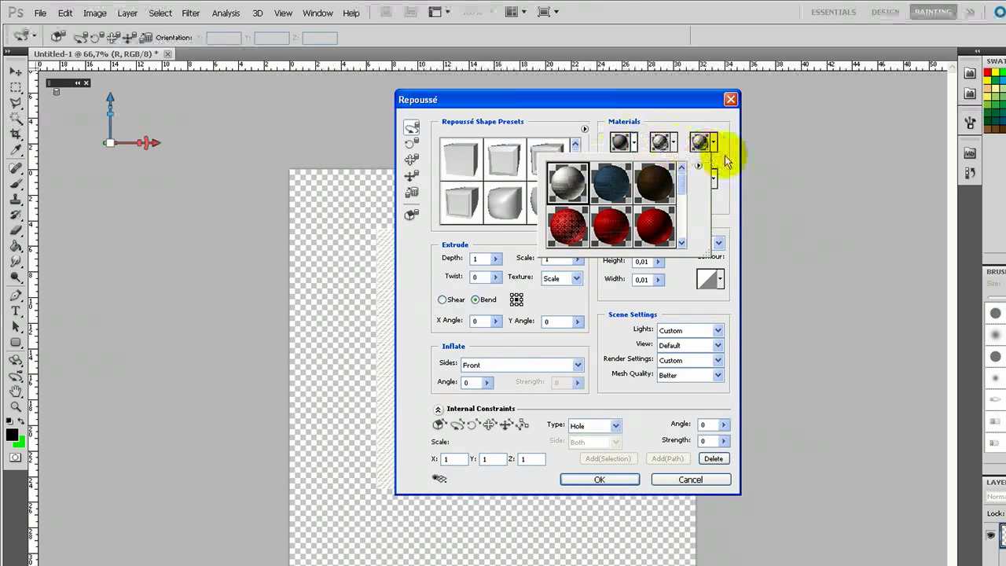
Assign the blue woven fabric material to the front face of the extruded R
click(667, 141)
click(670, 143)
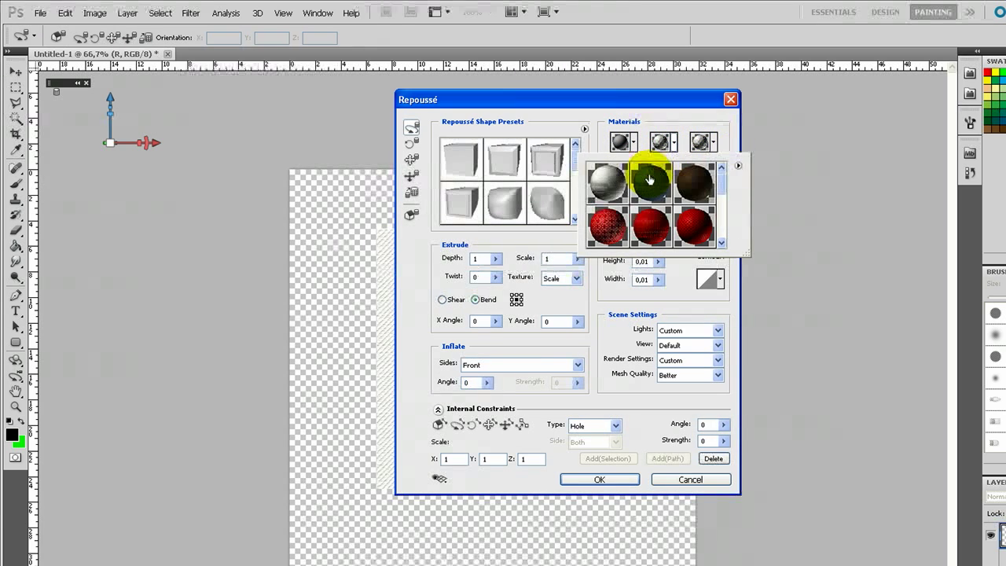
click(650, 179)
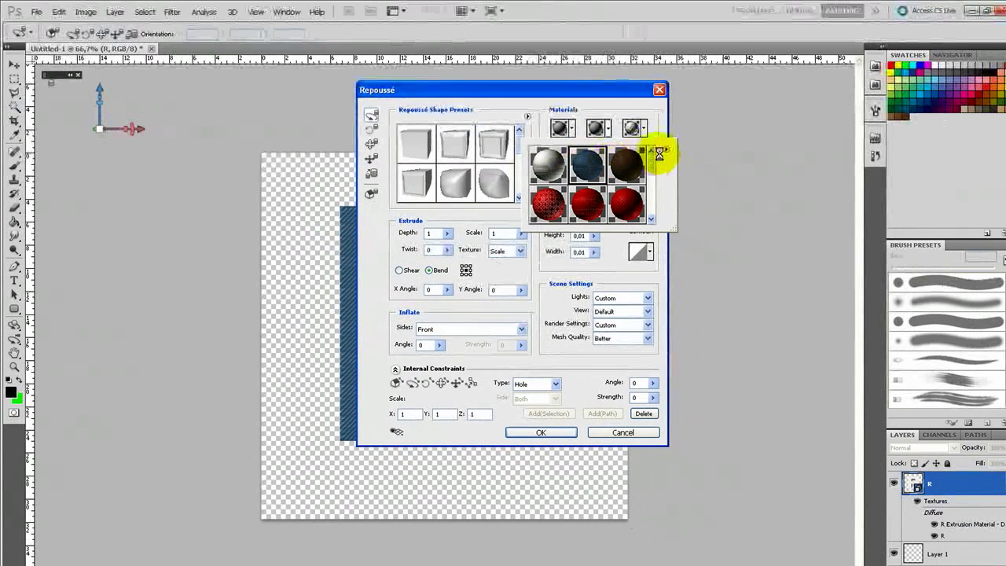
click(665, 151)
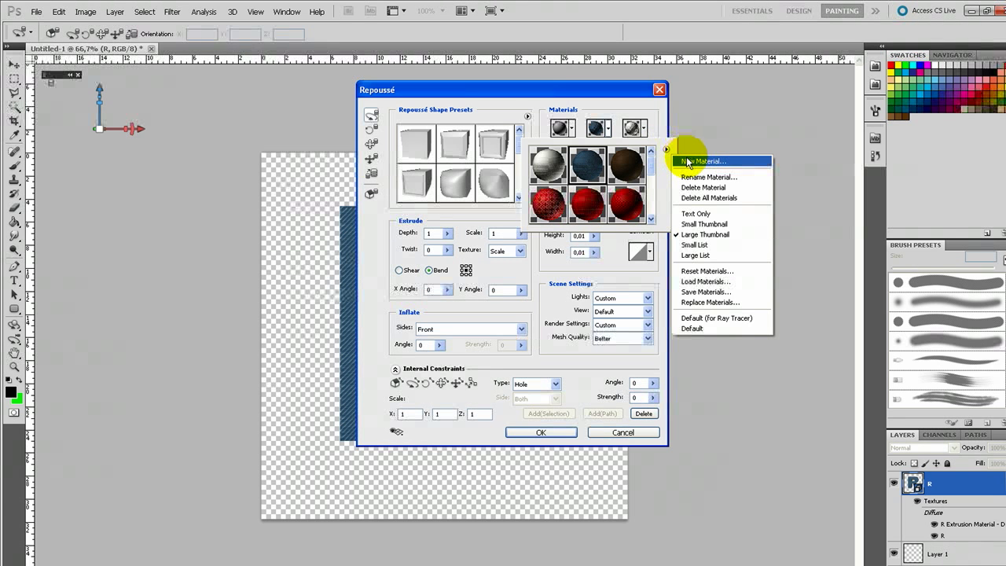
click(645, 124)
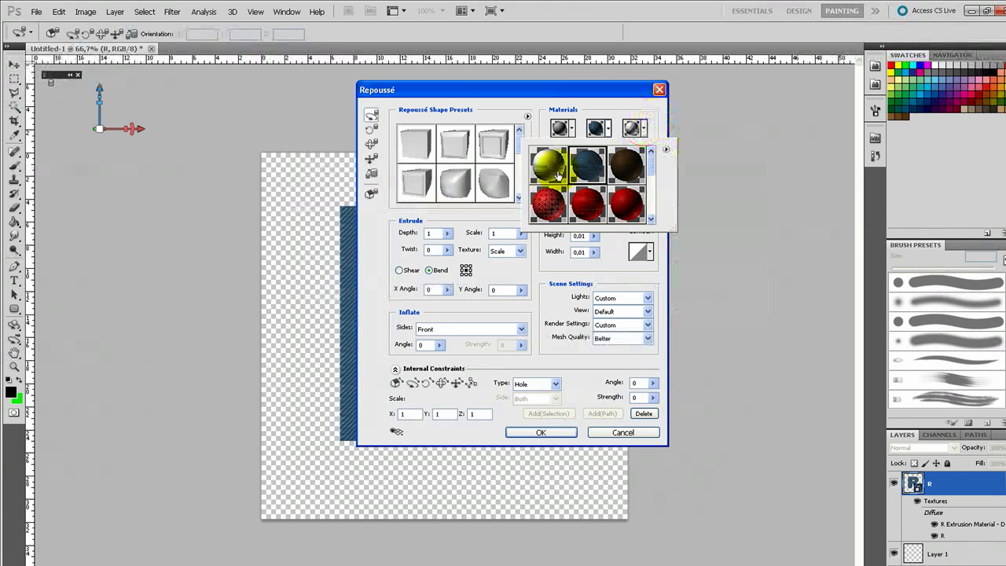
Set the extrusion depth to 0,21 and apply the Repoussé settings
click(406, 226)
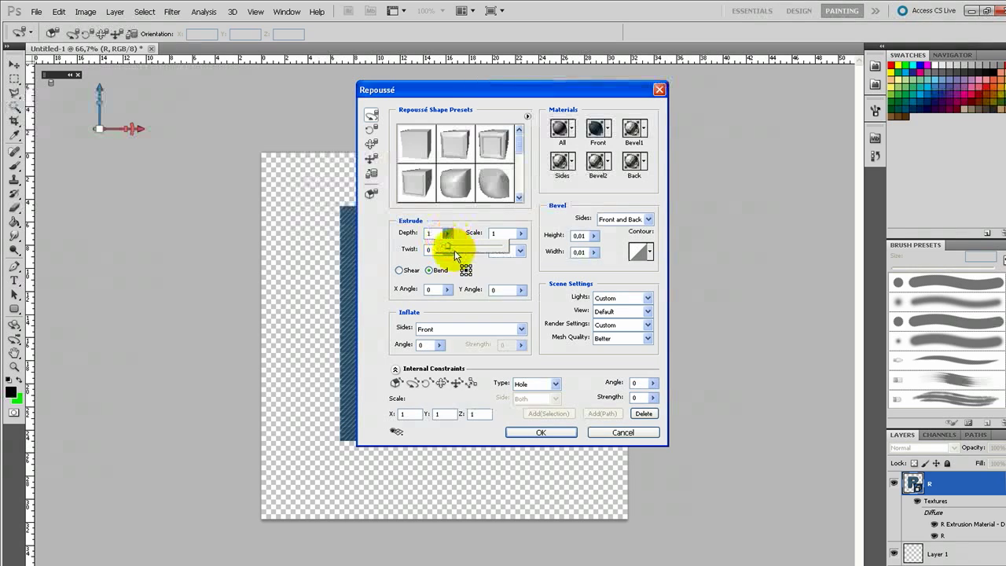
drag(446, 252, 442, 252)
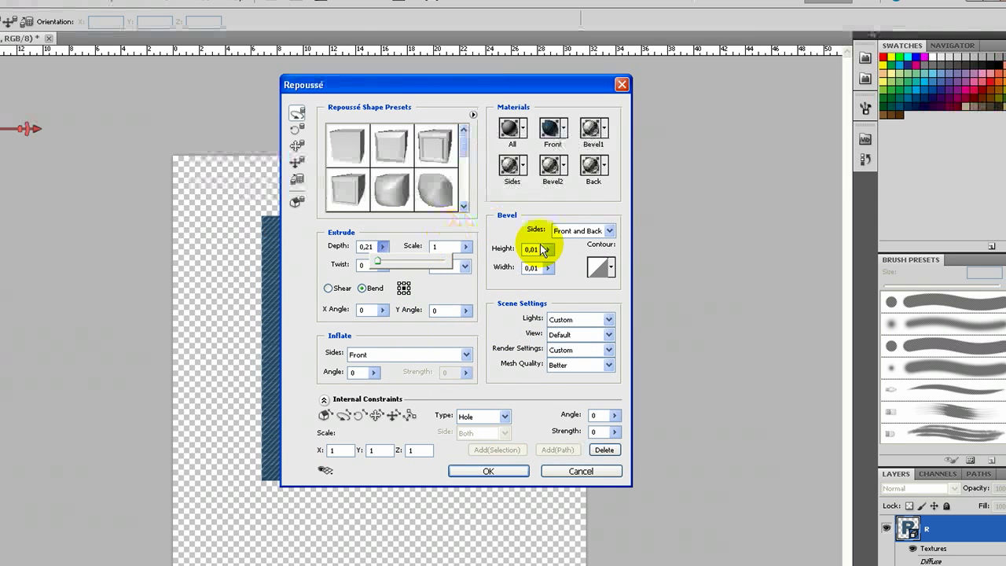
click(489, 471)
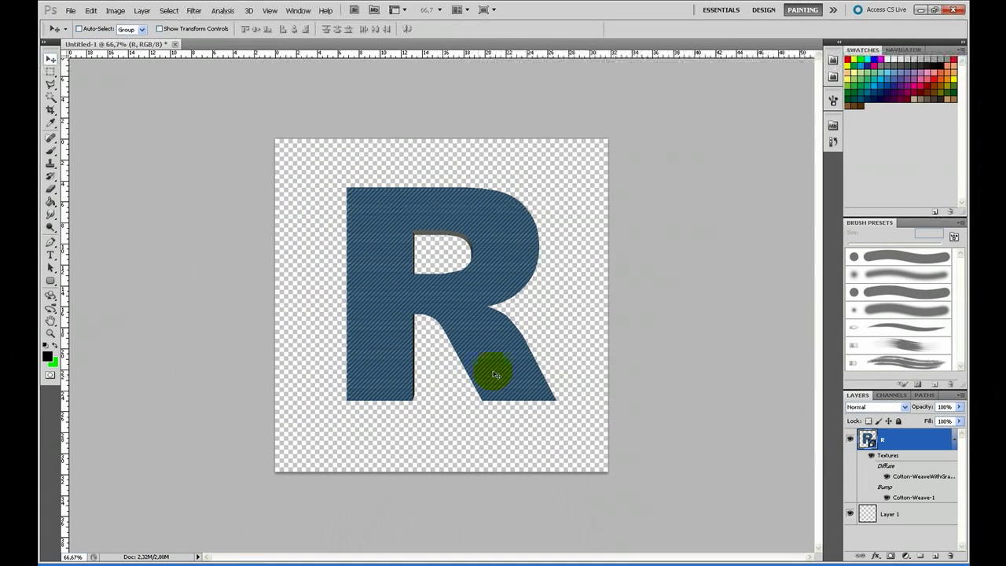
Rotate the 3D letter R so that its grey extruded sides show on the right
click(50, 295)
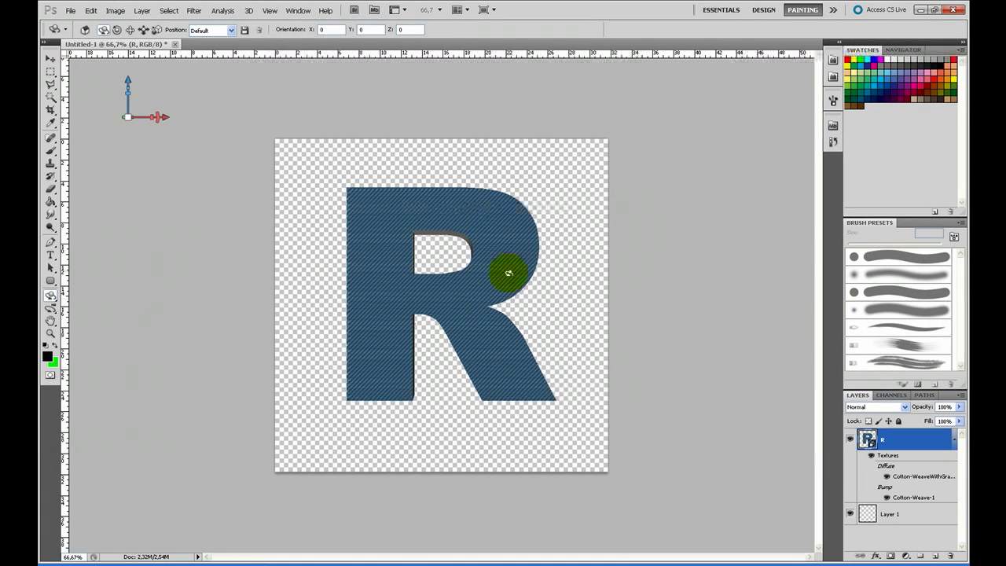
drag(521, 256, 467, 226)
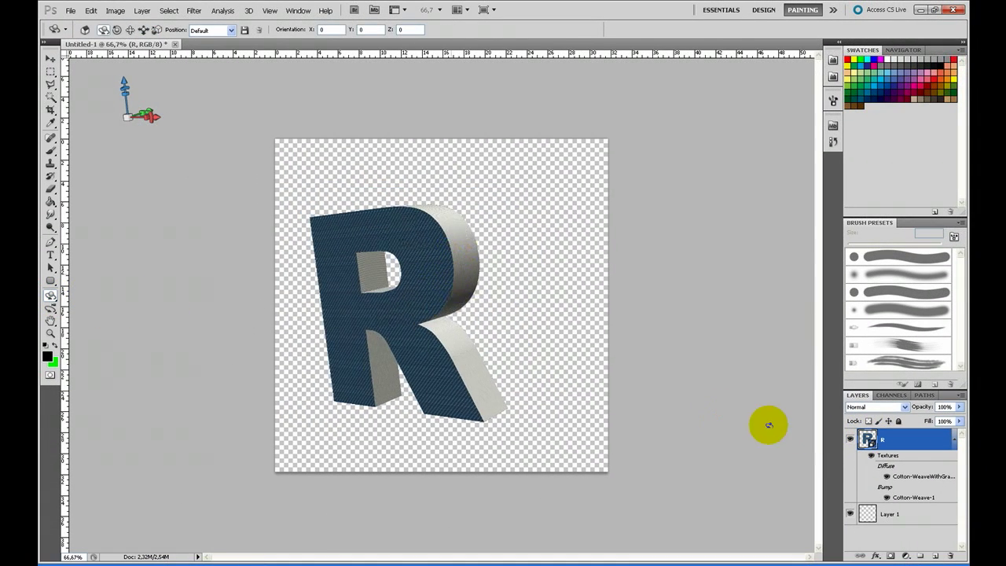
Open the letter's Cotton-Weave diffuse texture for editing and add a blank layer above the gradient map
double_click(925, 479)
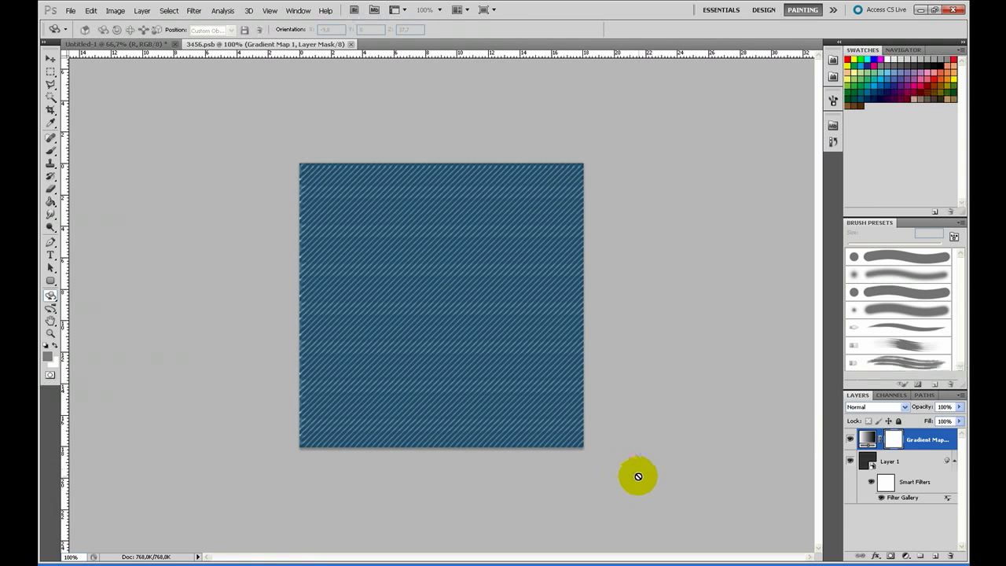
click(937, 556)
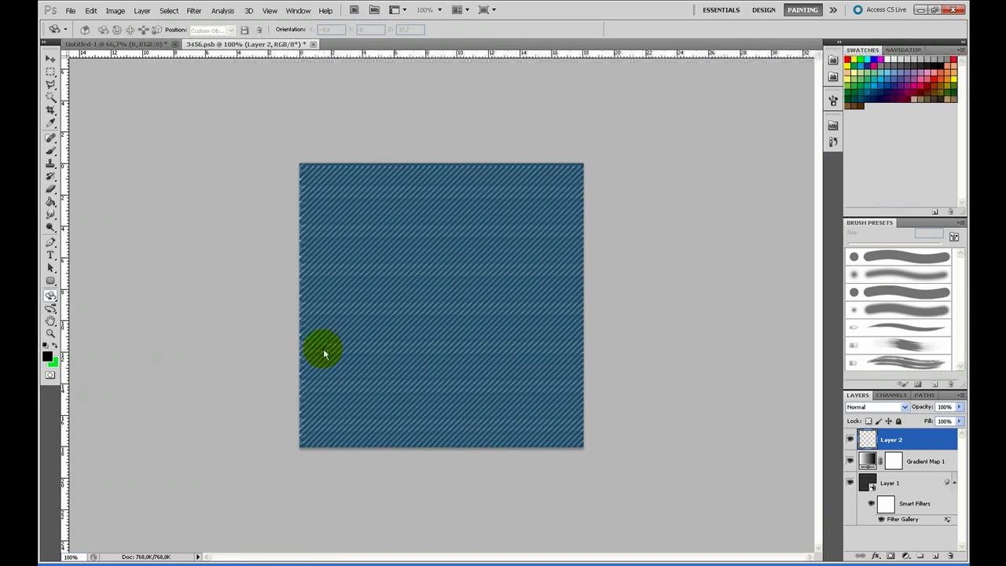
Paint a bright green freehand zigzag across the texture with a 36 px brush, and close the texture with its changes saved
click(54, 344)
click(50, 149)
mouse_move(306, 241)
mouse_down()
mouse_move(399, 267)
mouse_move(521, 369)
mouse_move(504, 391)
mouse_up()
drag(422, 444, 494, 435)
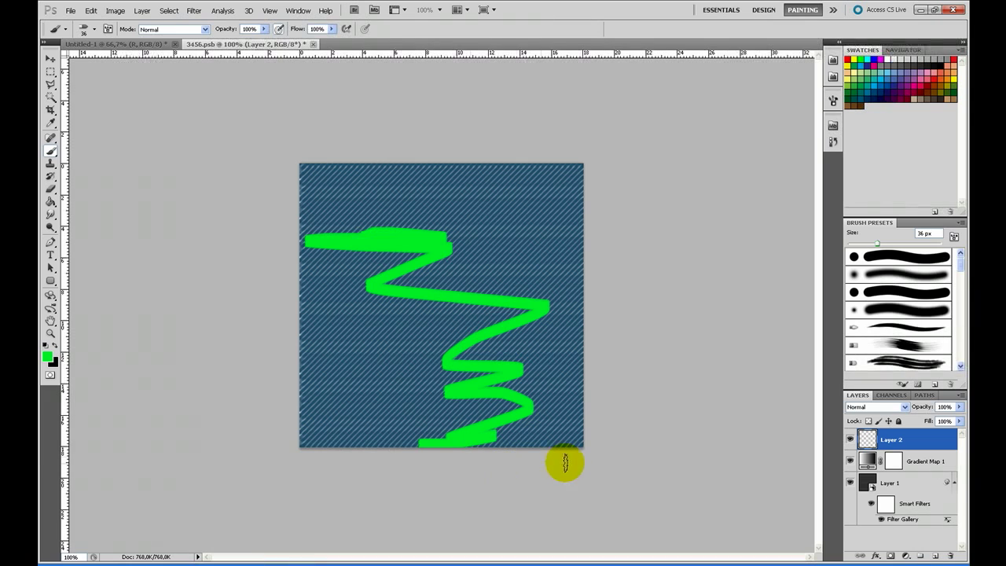
click(309, 44)
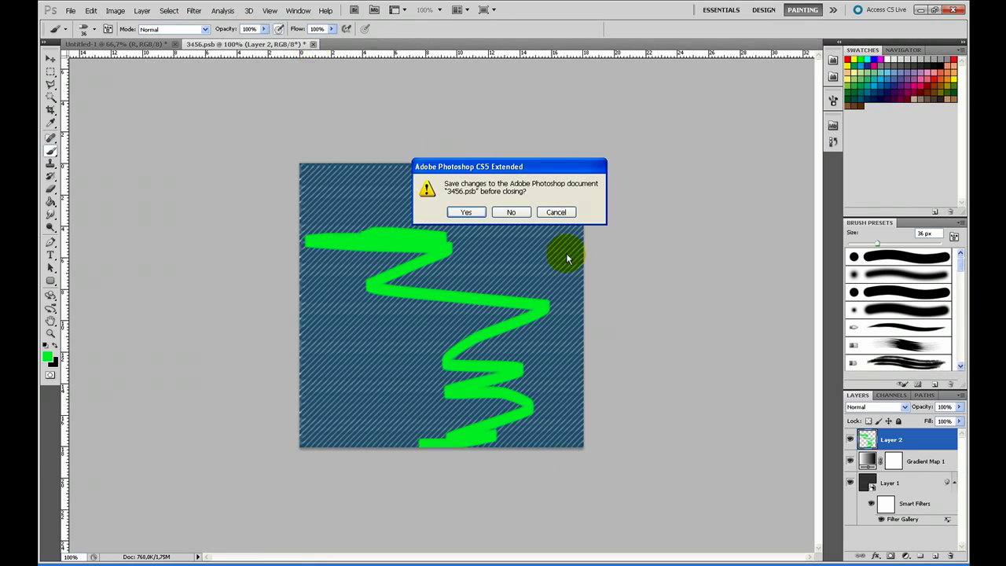
click(454, 213)
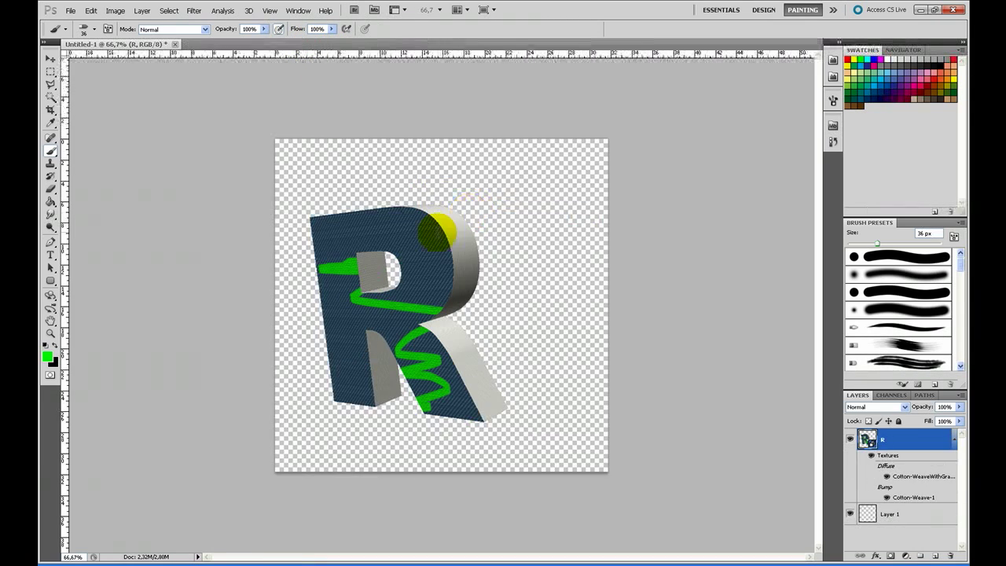